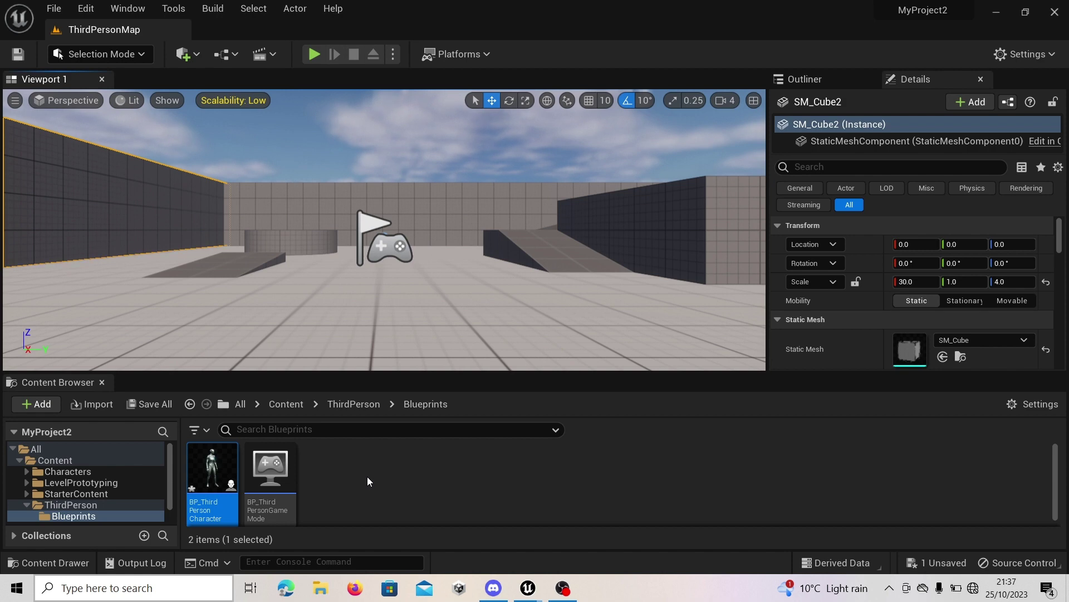
# In the third-person character blueprint, add a SpotLight component and attach it to Mesh
pyautogui.doubleClick(209, 477)
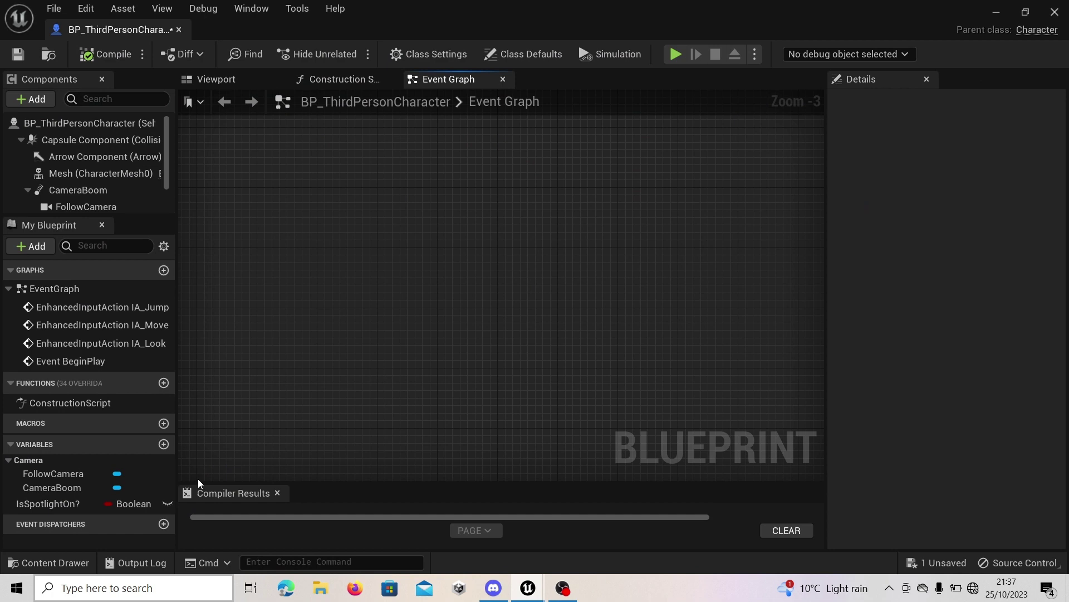
pyautogui.click(208, 79)
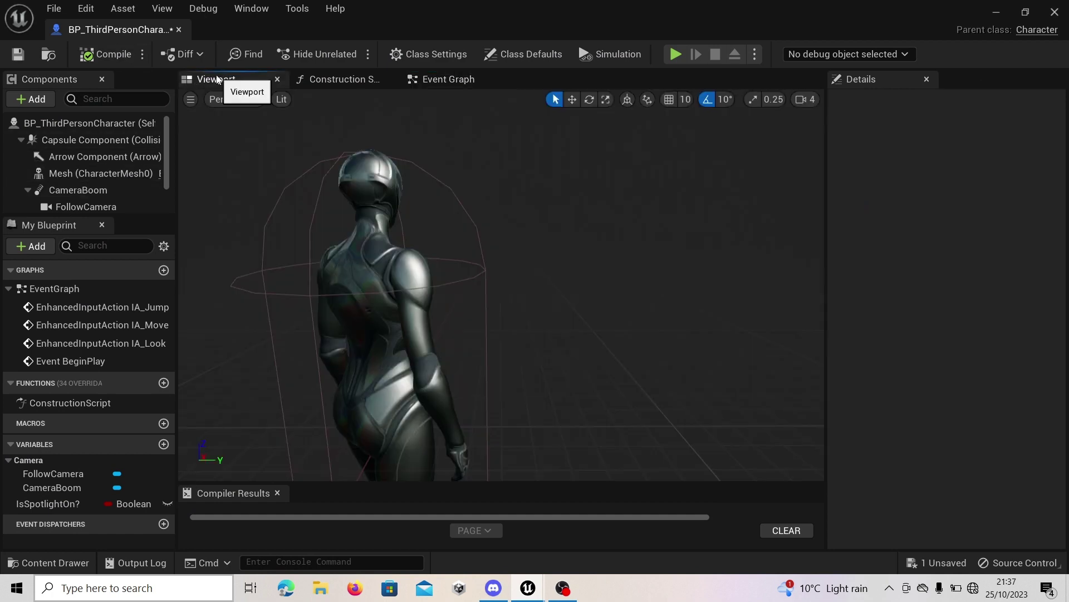
pyautogui.click(27, 101)
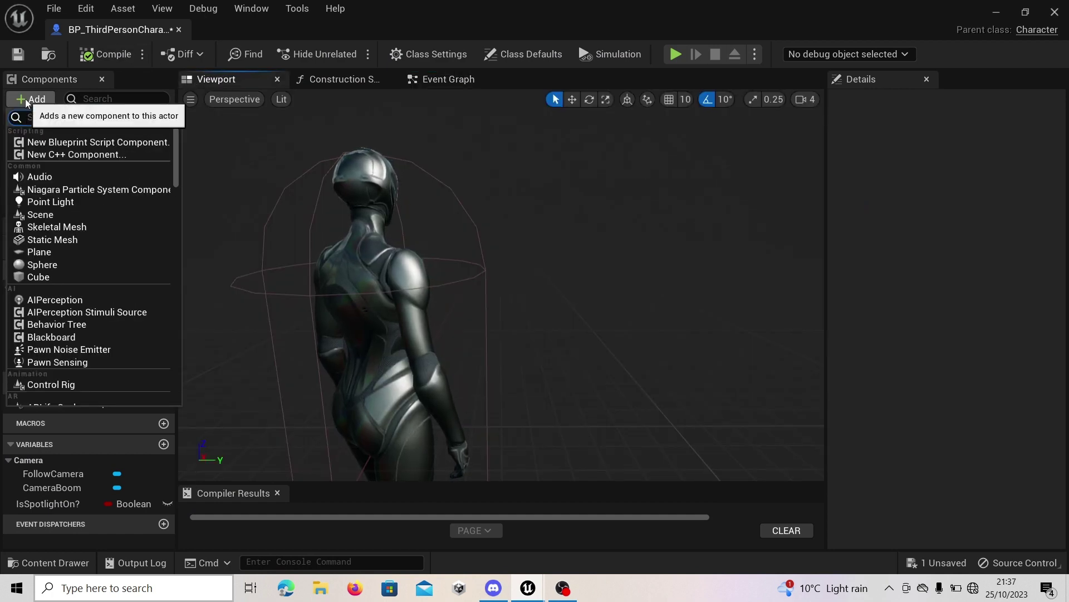
pyautogui.write('s')
pyautogui.write('pot light')
pyautogui.press('Return')
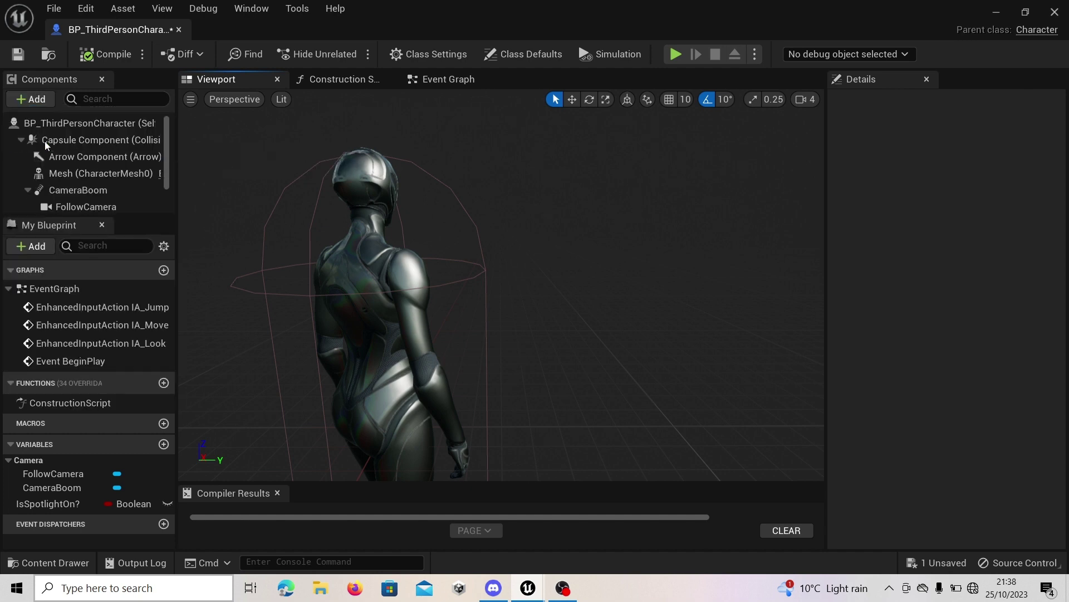
pyautogui.press('Return')
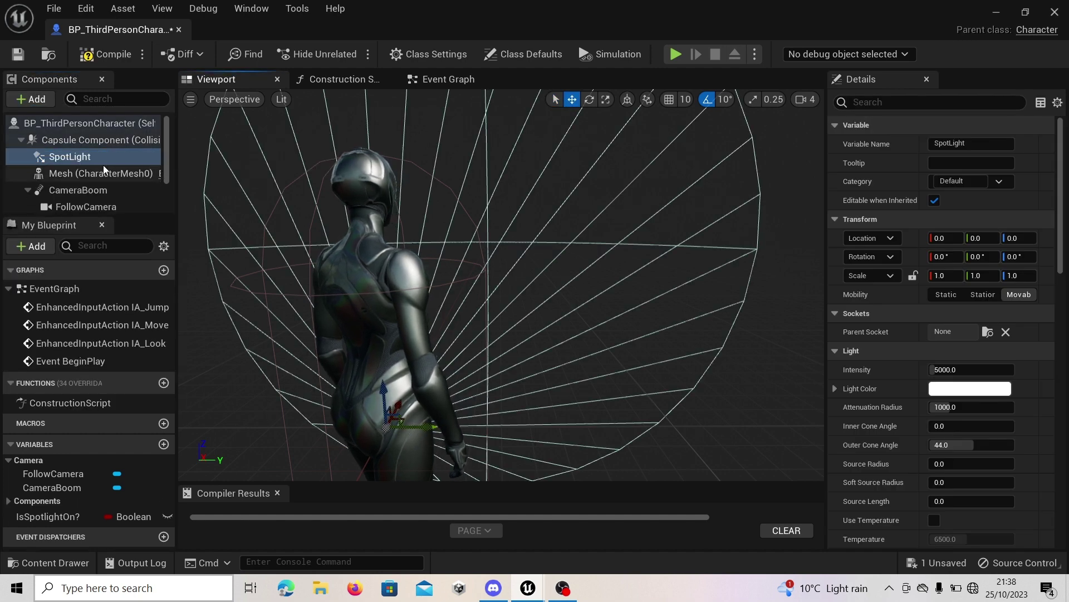
pyautogui.moveTo(71, 157); pyautogui.dragTo(77, 173)
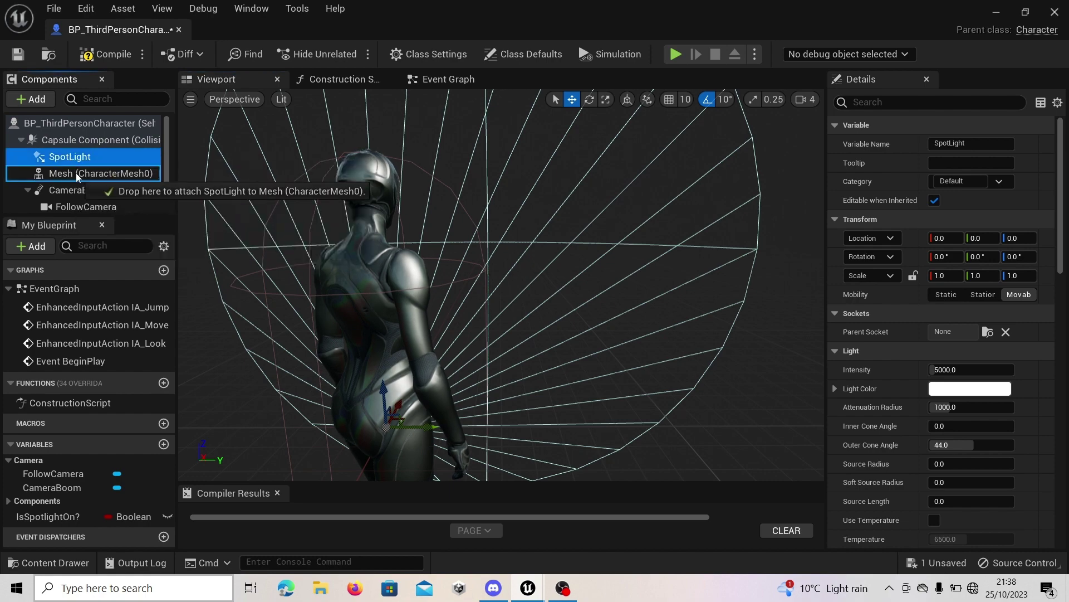
# Move the SpotLight forward so it sits out in front of the character
pyautogui.moveTo(380, 171); pyautogui.dragTo(352, 265, button='right')
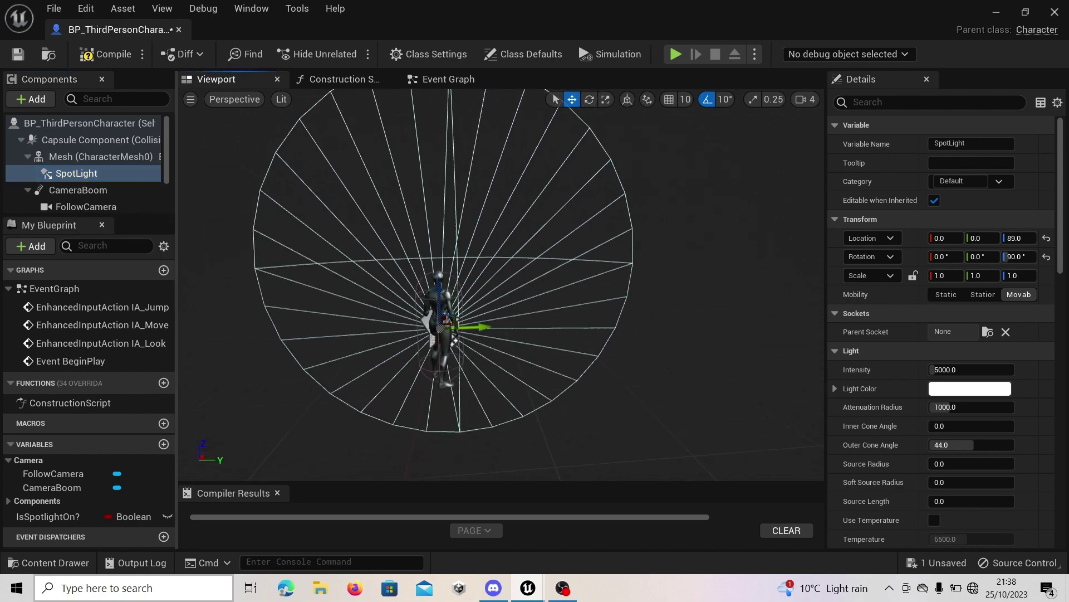
pyautogui.moveTo(589, 324); pyautogui.dragTo(589, 324, button='right')
pyautogui.press('f')
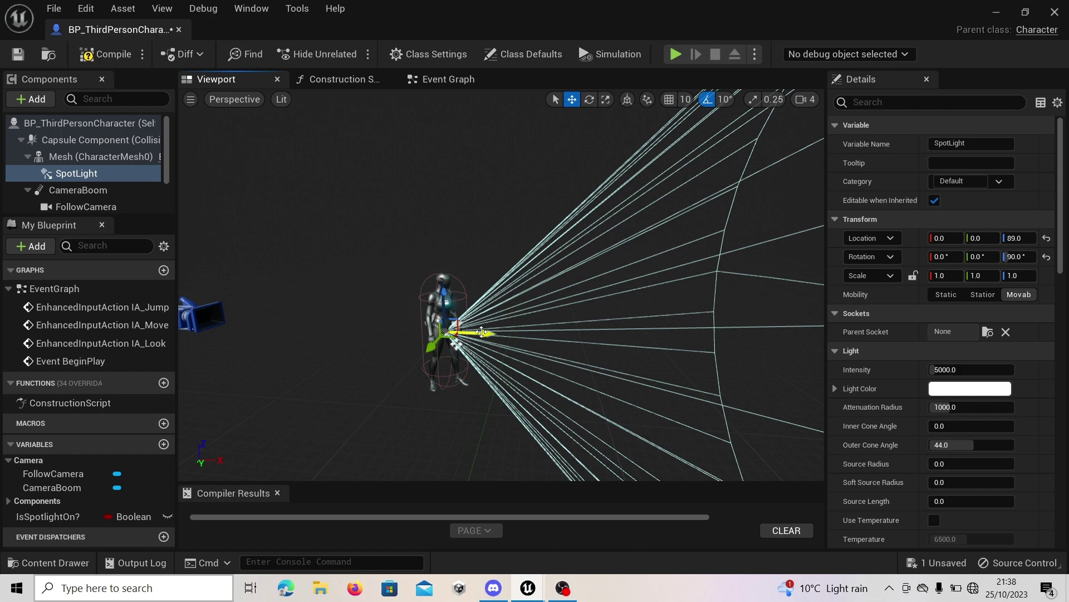
pyautogui.moveTo(482, 332)
pyautogui.mouseDown()
pyautogui.moveTo(500, 335)
pyautogui.moveTo(480, 340)
pyautogui.moveTo(482, 280)
pyautogui.moveTo(507, 301)
pyautogui.mouseUp()
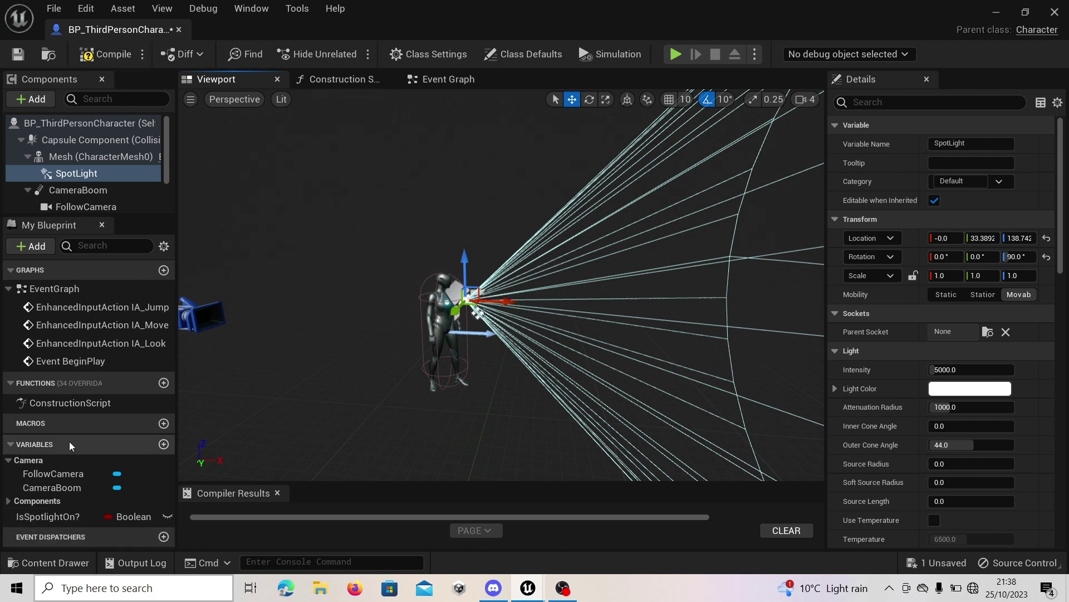
# Delete the IsSpotlightOn? variable and add a new Boolean named IsFlashlightOn?
pyautogui.click(51, 517)
pyautogui.rightClick(51, 517)
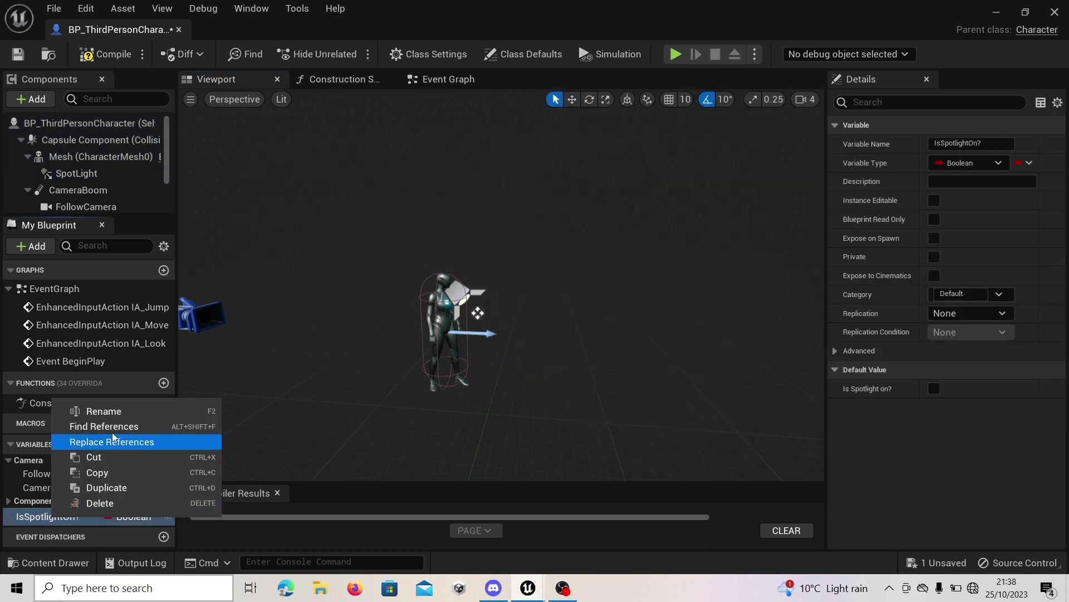
pyautogui.click(113, 503)
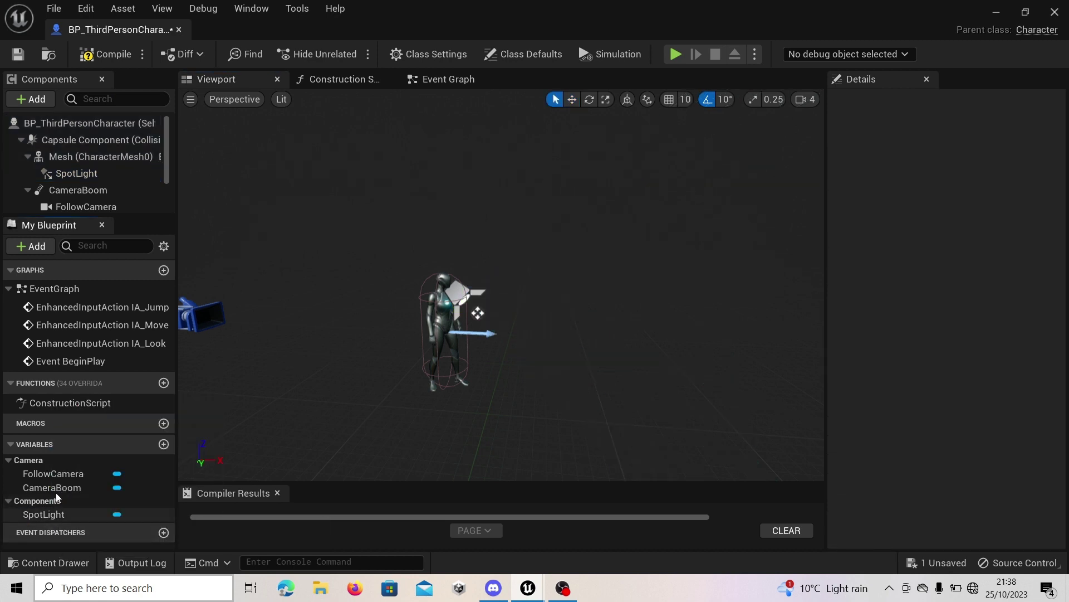
pyautogui.click(164, 446)
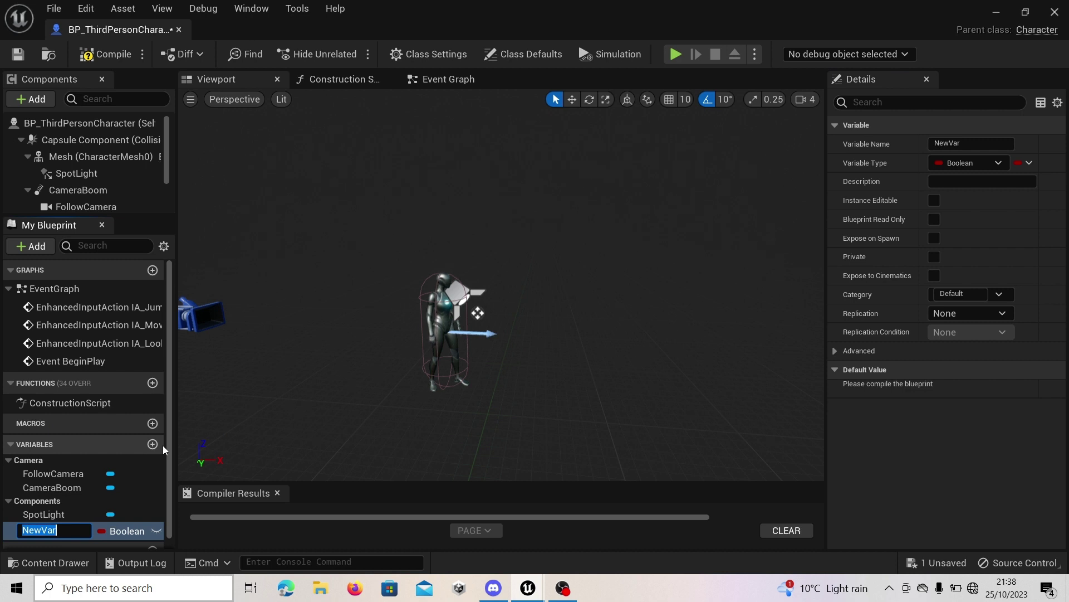
pyautogui.write('IsFlashl')
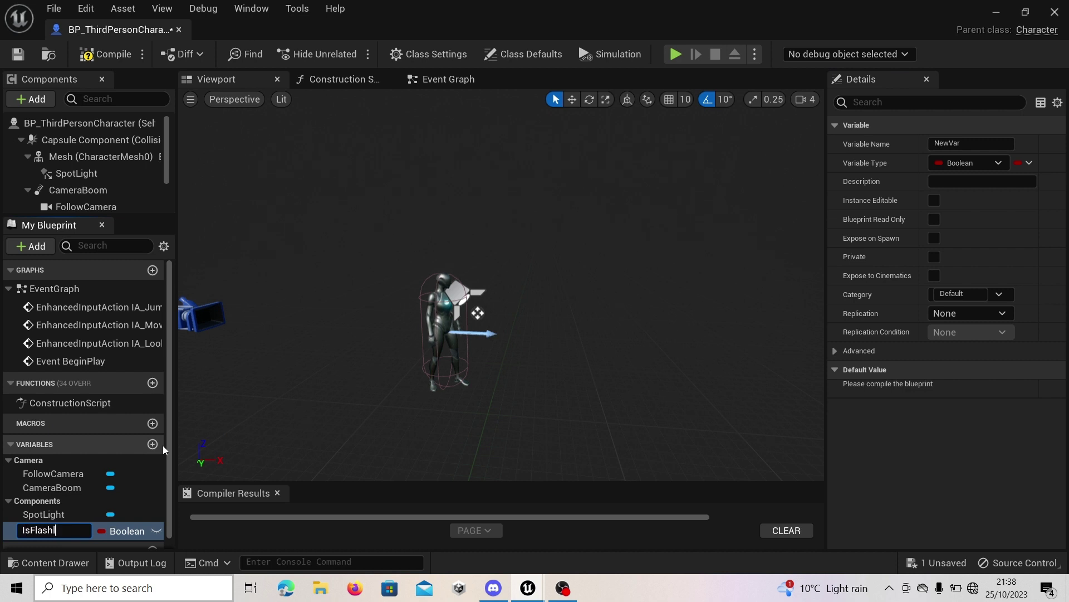
pyautogui.write('ightOn?')
pyautogui.press('Return')
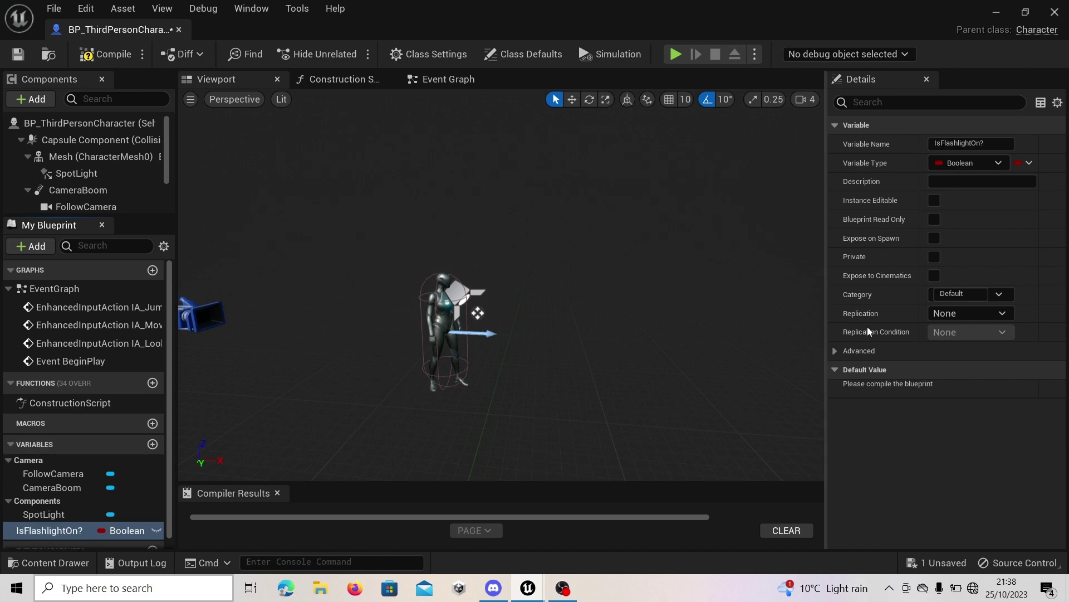
# Compile the blueprint and uncheck the SpotLight's Visible setting so it starts hidden
pyautogui.click(109, 56)
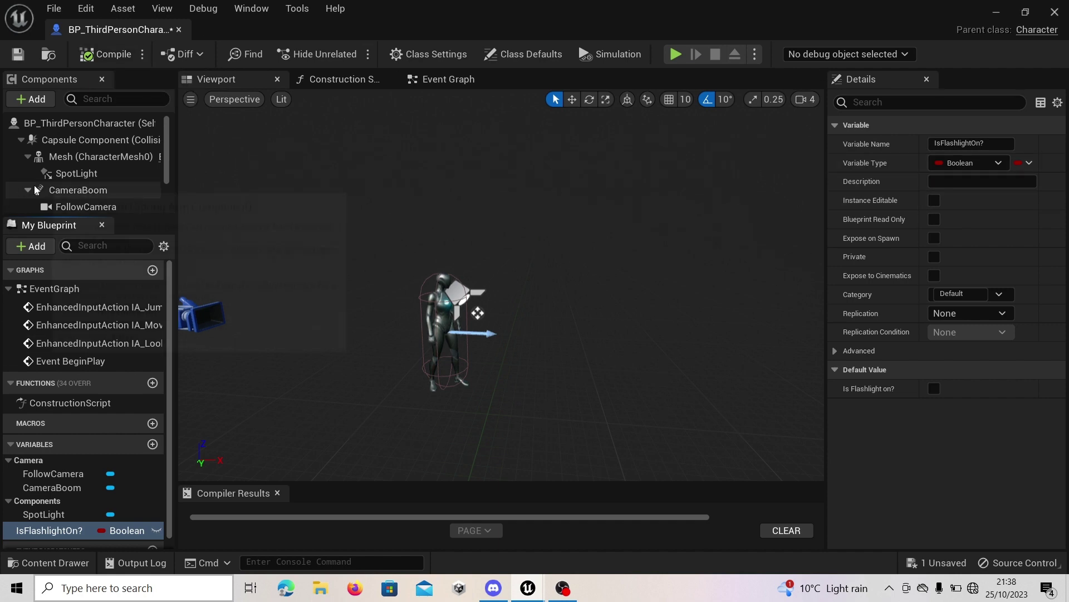
pyautogui.click(84, 173)
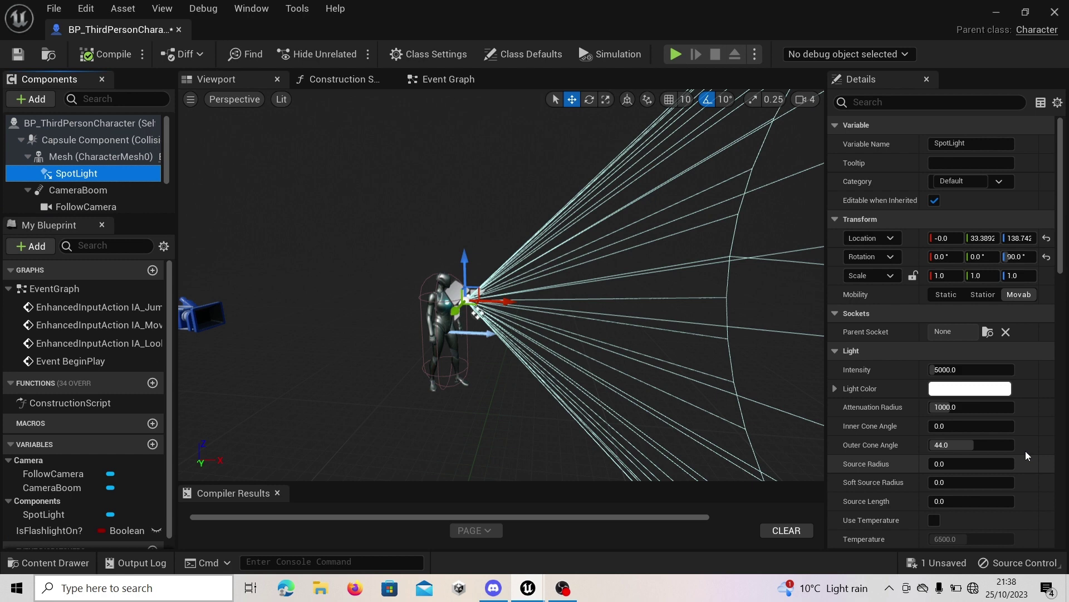
pyautogui.scroll(-1, 1027, 455)
pyautogui.scroll(-1, 1003, 434)
pyautogui.scroll(-1, 960, 468)
pyautogui.scroll(-1, 948, 483)
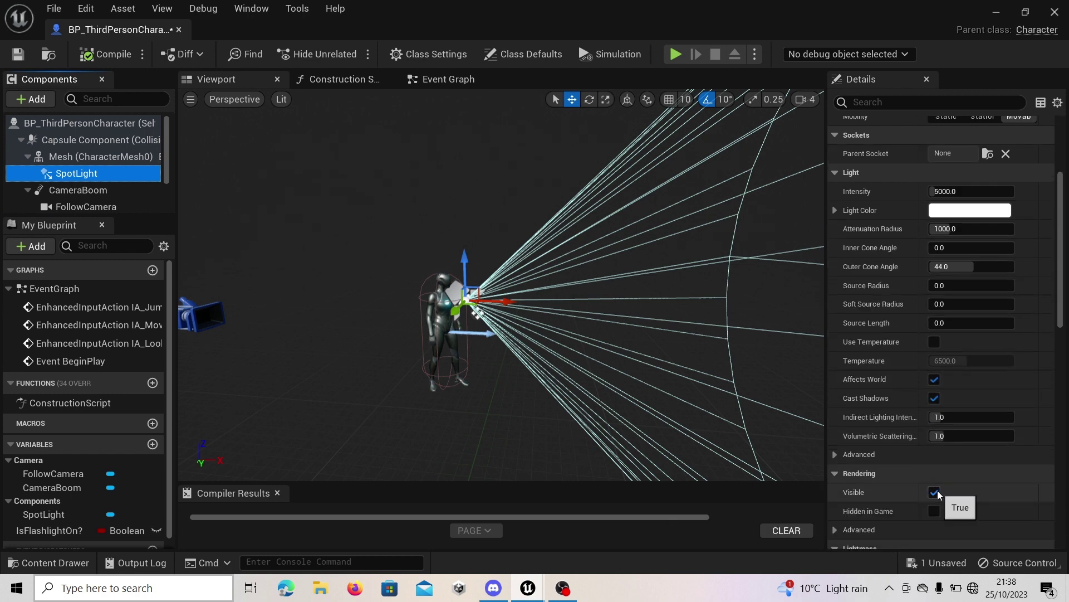
pyautogui.click(935, 493)
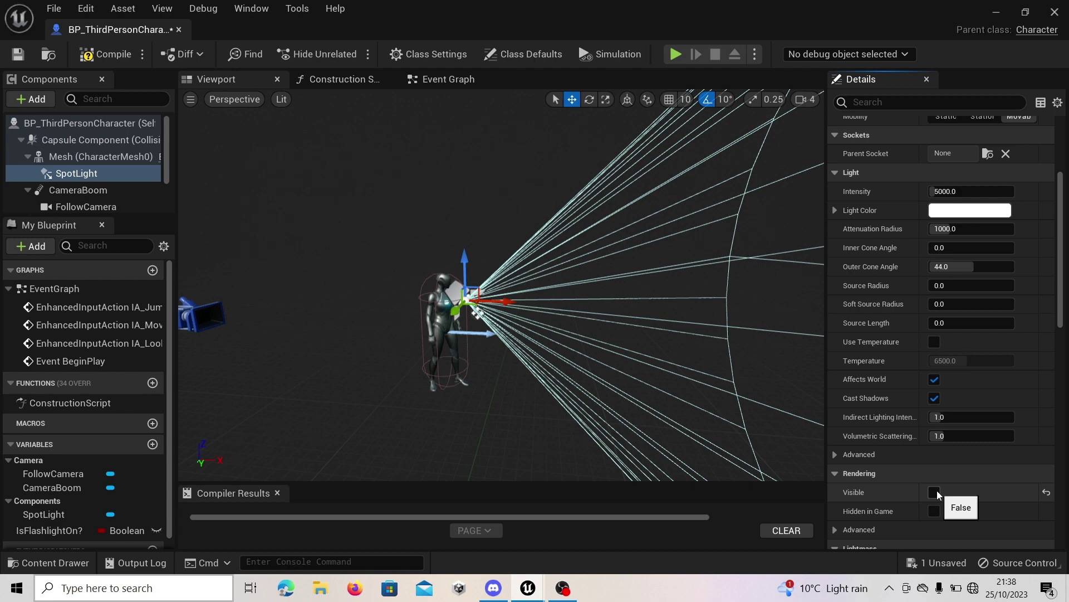
# Add an F keyboard event to the character's Event Graph
pyautogui.click(446, 81)
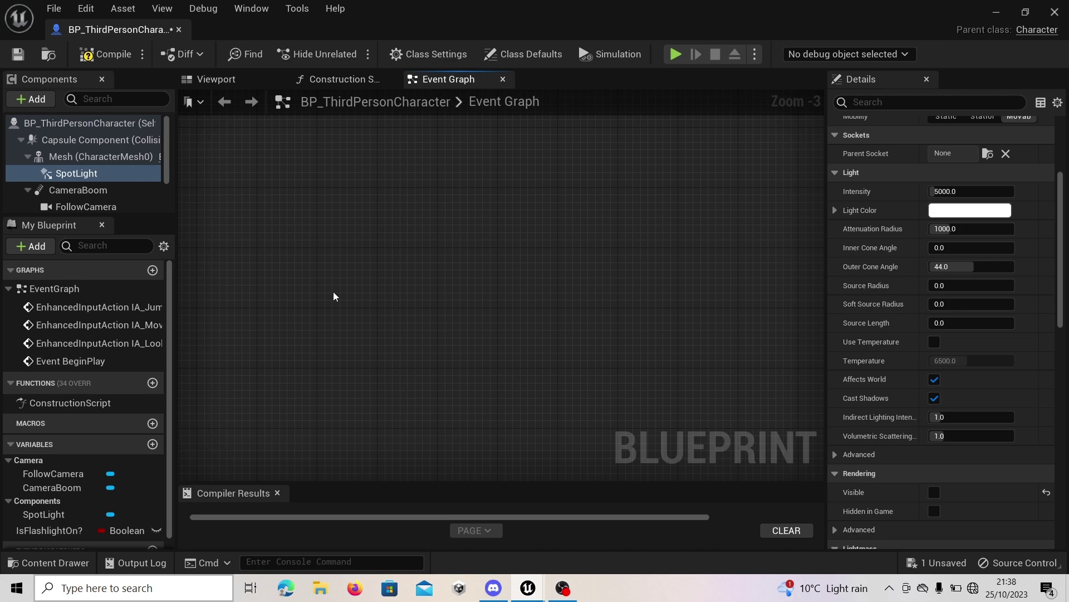
pyautogui.rightClick(300, 246)
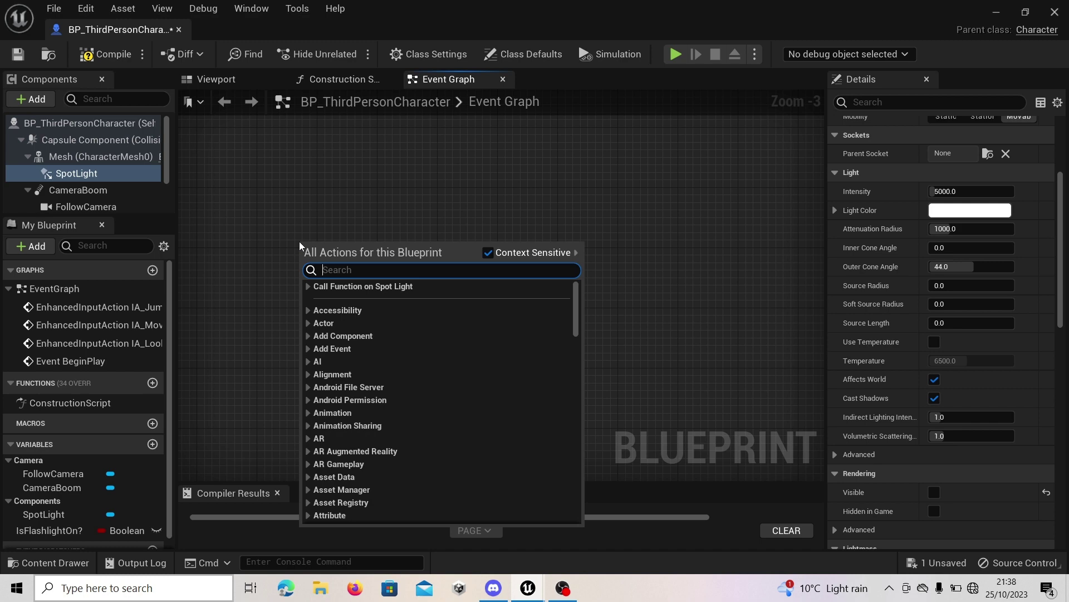
pyautogui.write('f keyboard')
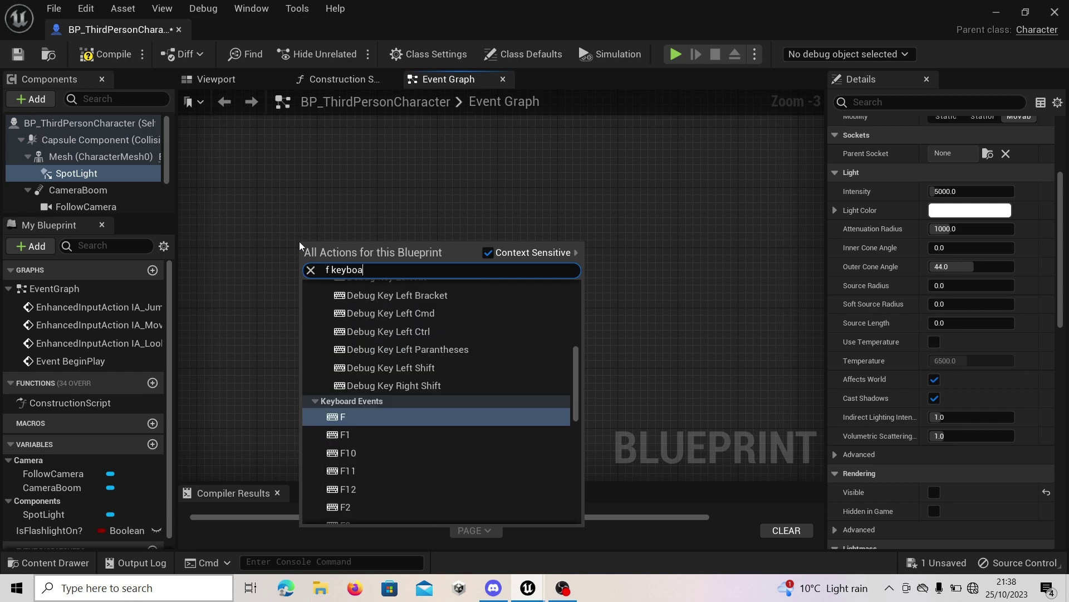
pyautogui.click(339, 417)
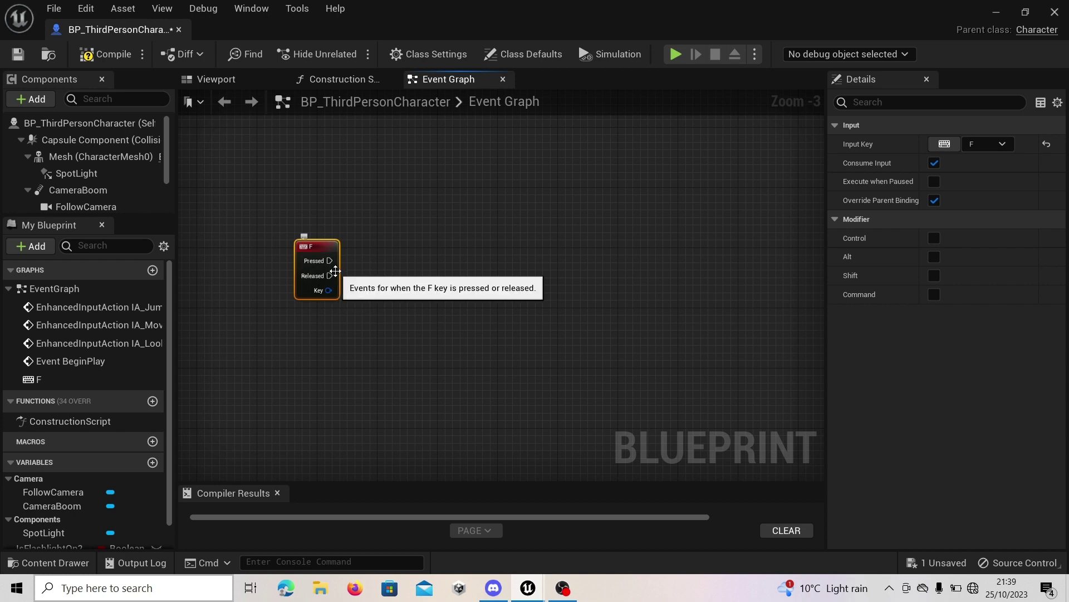
pyautogui.scroll(1, 370, 273)
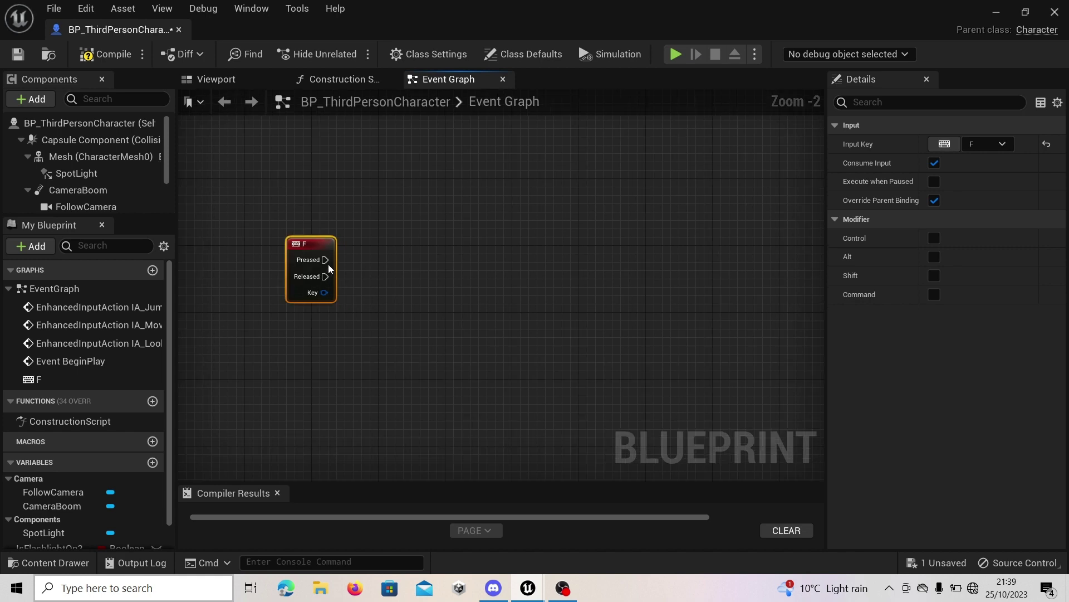
# Place a Branch beside the F event, fed by Pressed, with IsFlashlightOn? as its condition
pyautogui.click(431, 285)
pyautogui.moveTo(464, 285); pyautogui.dragTo(445, 251)
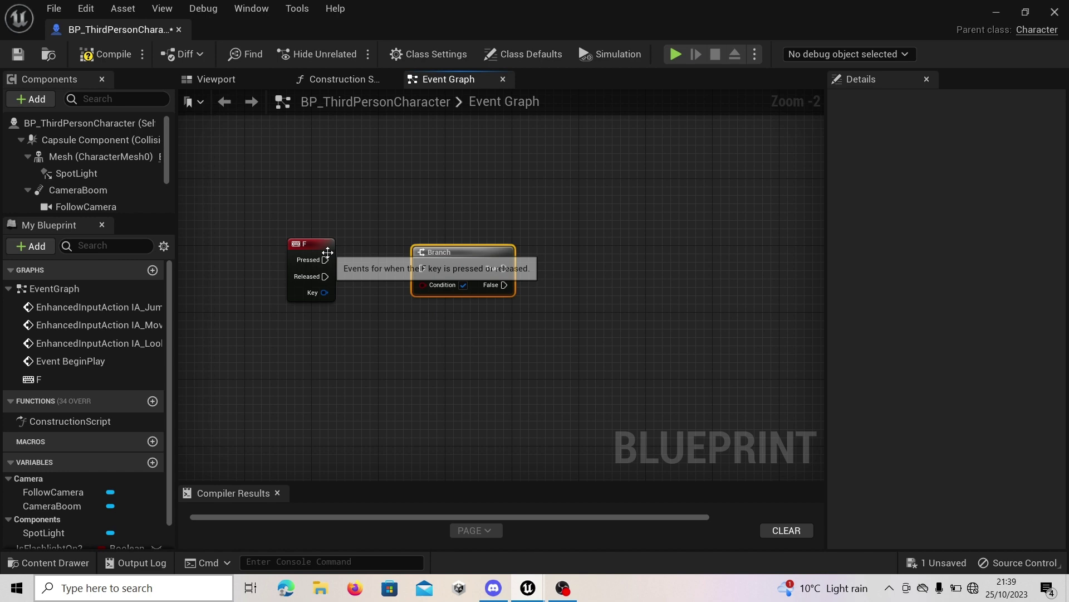
pyautogui.moveTo(326, 259); pyautogui.dragTo(422, 268)
pyautogui.scroll(-1, 58, 498)
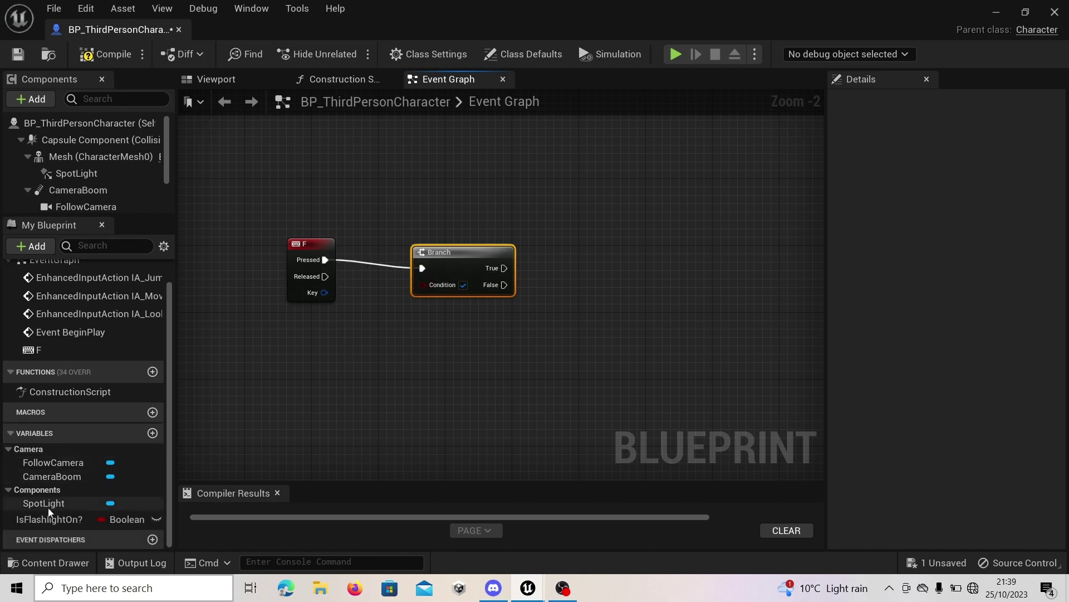
pyautogui.moveTo(49, 519)
pyautogui.mouseDown()
pyautogui.moveTo(420, 286)
pyautogui.moveTo(343, 351)
pyautogui.mouseUp()
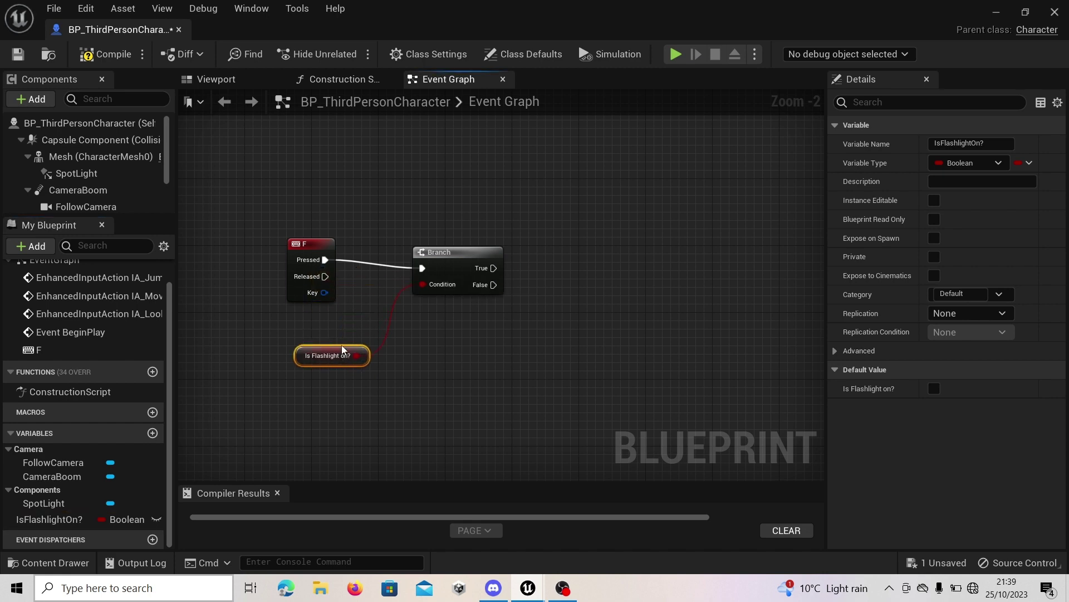
pyautogui.moveTo(434, 253); pyautogui.dragTo(433, 244)
# From Branch True, add Set Visibility for the SpotLight followed by a SET IsFlashlightOn? node
pyautogui.moveTo(493, 260); pyautogui.dragTo(552, 260)
pyautogui.write('set vids')
pyautogui.press('BackSpace')
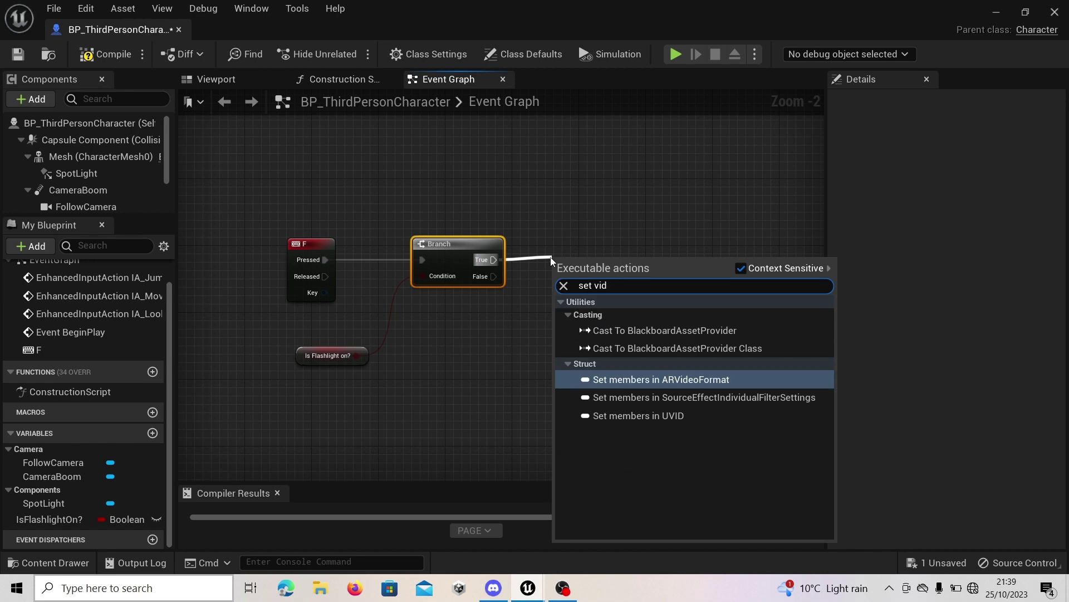
pyautogui.press('BackSpace')
pyautogui.write('s')
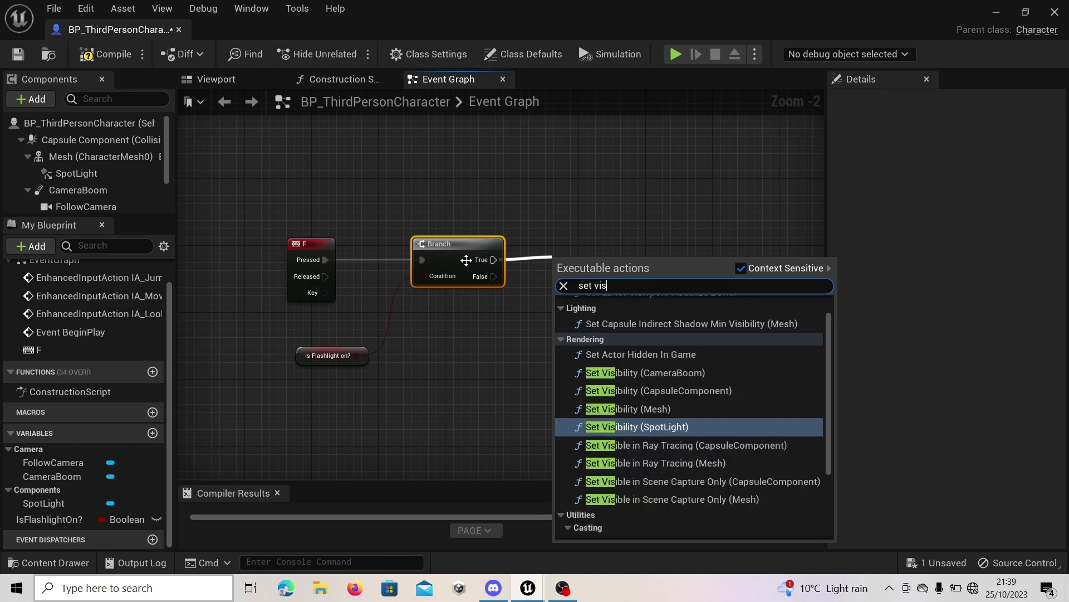
pyautogui.click(642, 437)
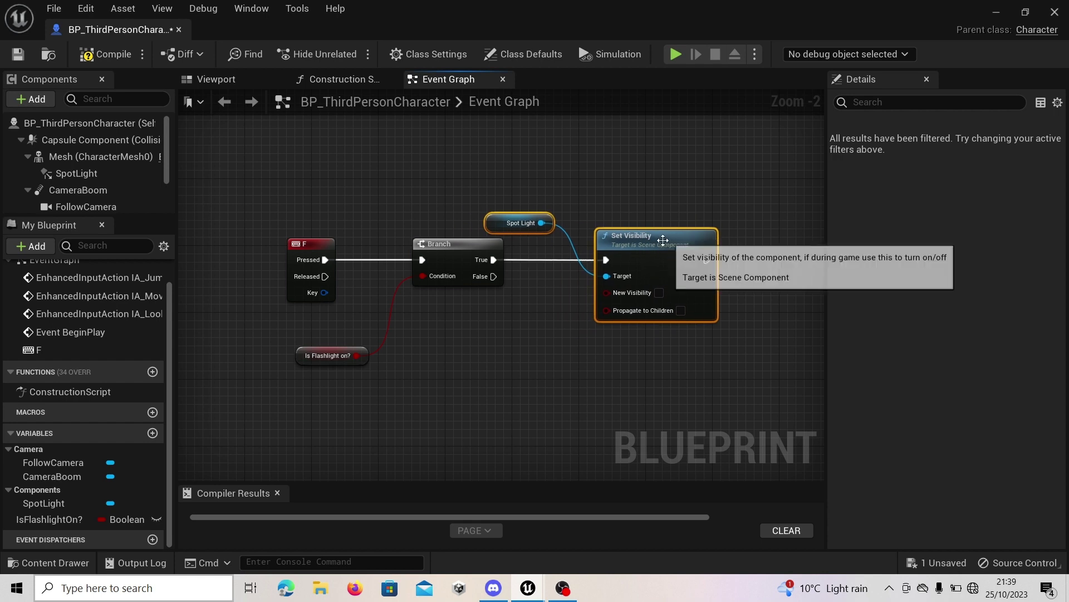
pyautogui.moveTo(658, 237); pyautogui.dragTo(725, 236)
pyautogui.moveTo(617, 376); pyautogui.dragTo(438, 340, button='right')
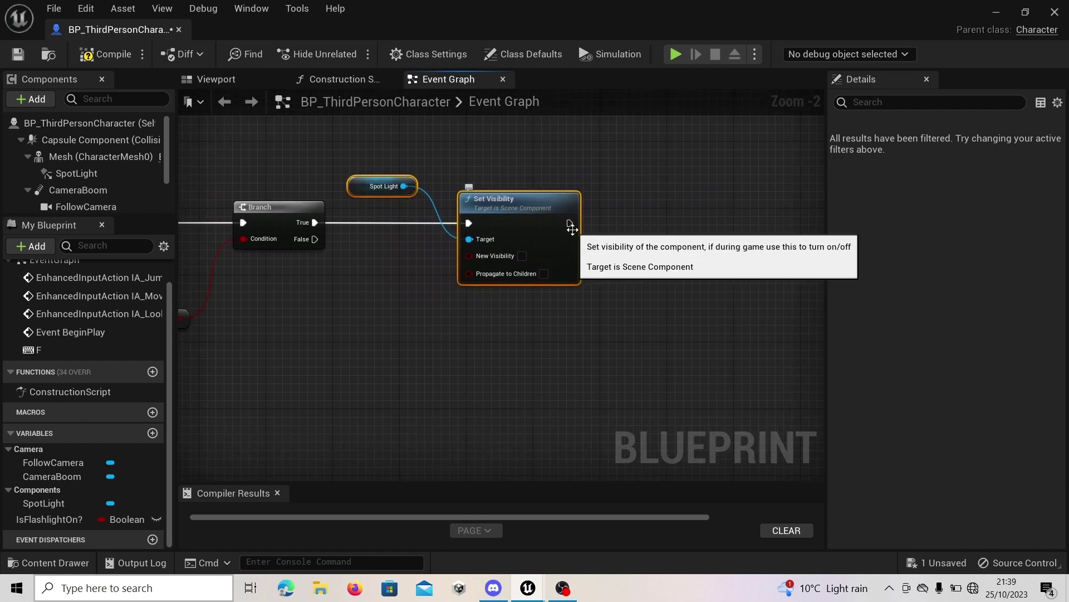
pyautogui.moveTo(49, 518); pyautogui.dragTo(628, 219)
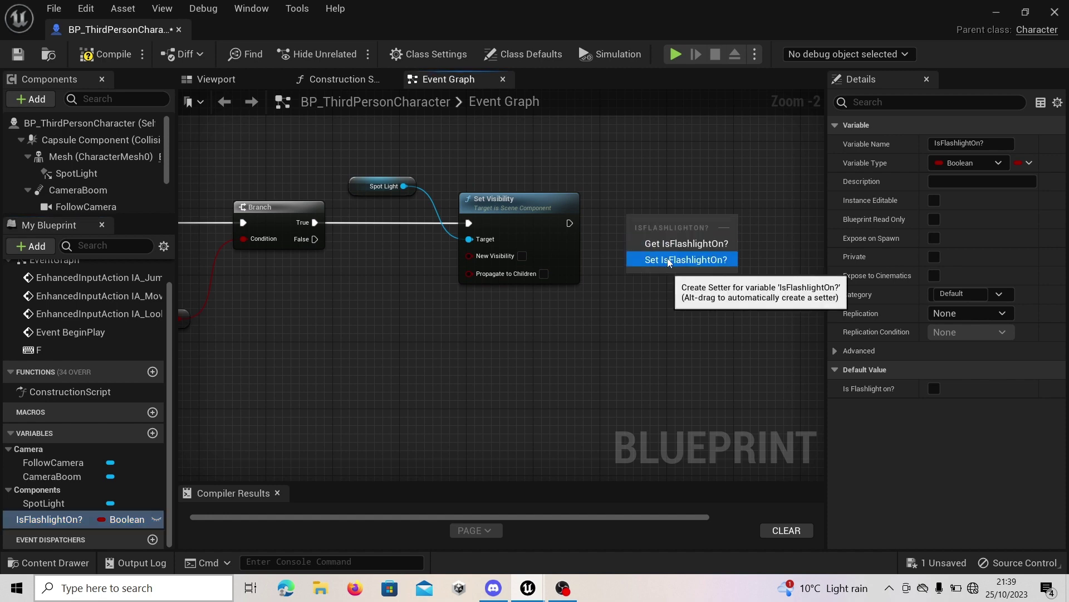
pyautogui.click(669, 258)
pyautogui.moveTo(568, 222); pyautogui.dragTo(637, 222)
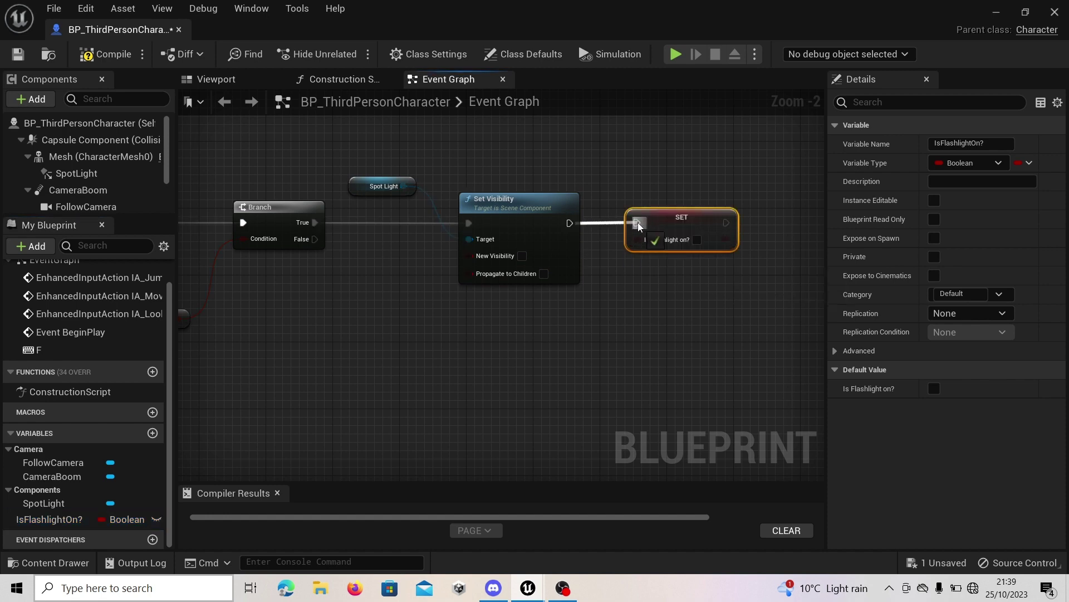
# Duplicate those nodes onto Branch False, ticking New Visibility and IsFlashlightOn?
pyautogui.moveTo(695, 329); pyautogui.dragTo(417, 193)
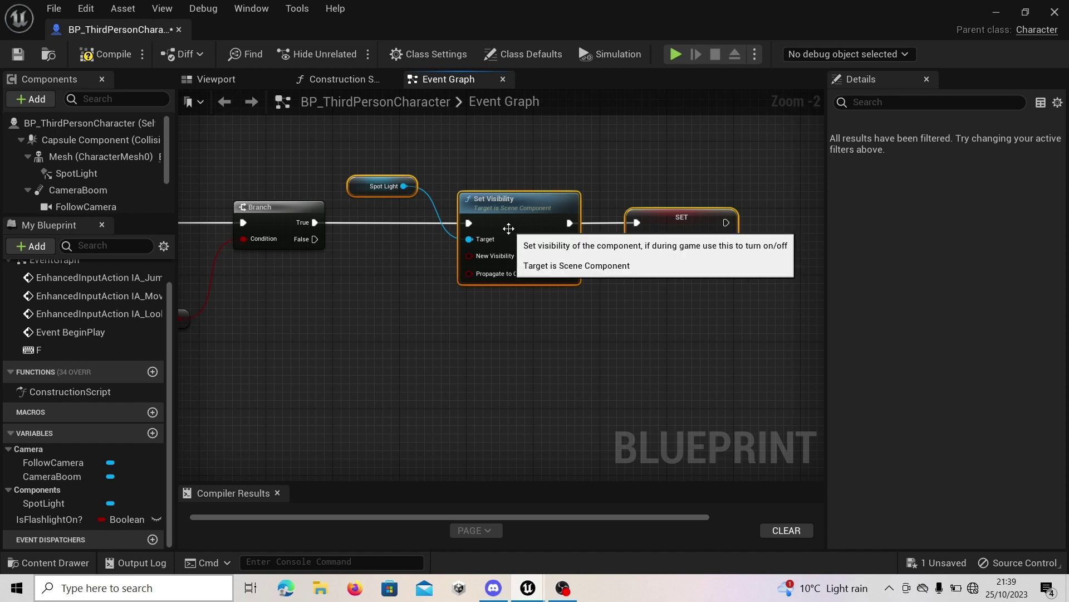
pyautogui.hotkey('ctrl', 'd')
pyautogui.moveTo(552, 238); pyautogui.dragTo(526, 347)
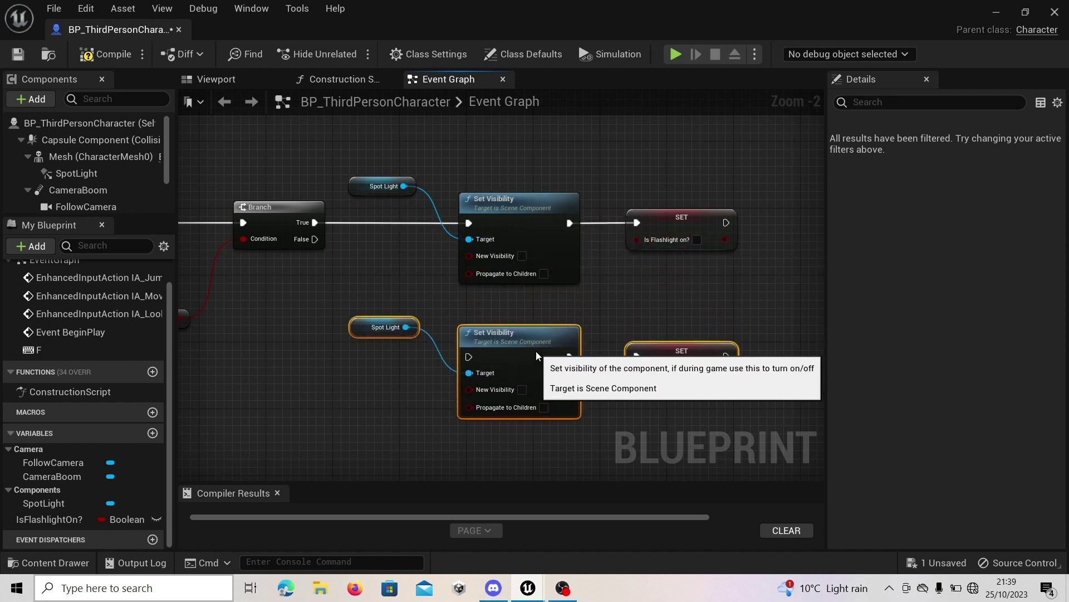
pyautogui.moveTo(314, 239); pyautogui.dragTo(469, 357)
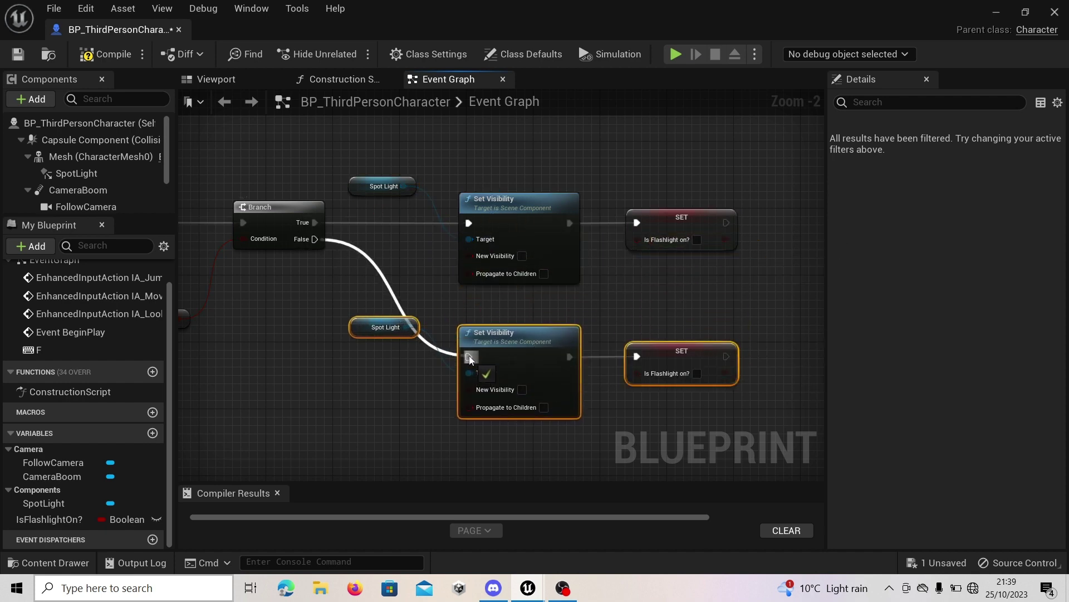
pyautogui.click(523, 390)
pyautogui.click(697, 374)
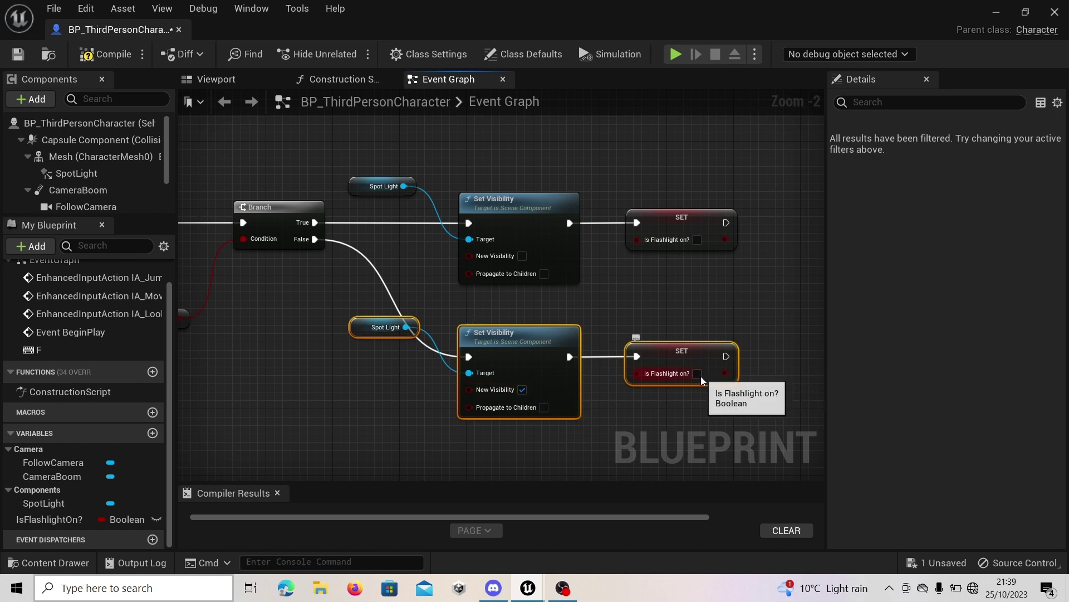
# Compile the character blueprint and start playing the level from the level editor
pyautogui.click(100, 53)
pyautogui.click(1007, 12)
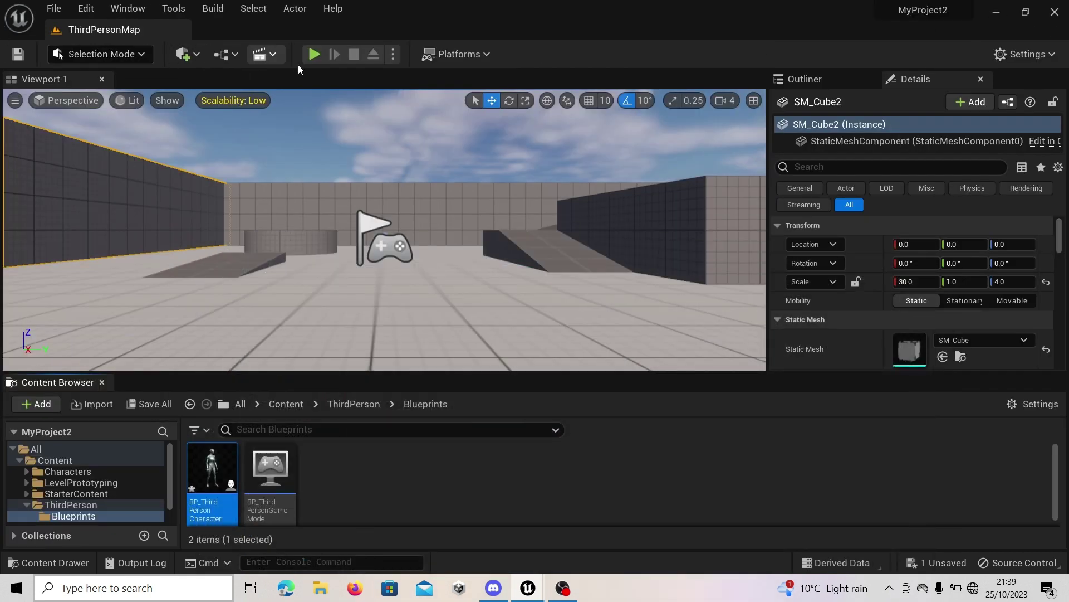
pyautogui.click(314, 56)
# Walk the character around the level with the W and S keys
pyautogui.click(406, 216)
pyautogui.press('w')
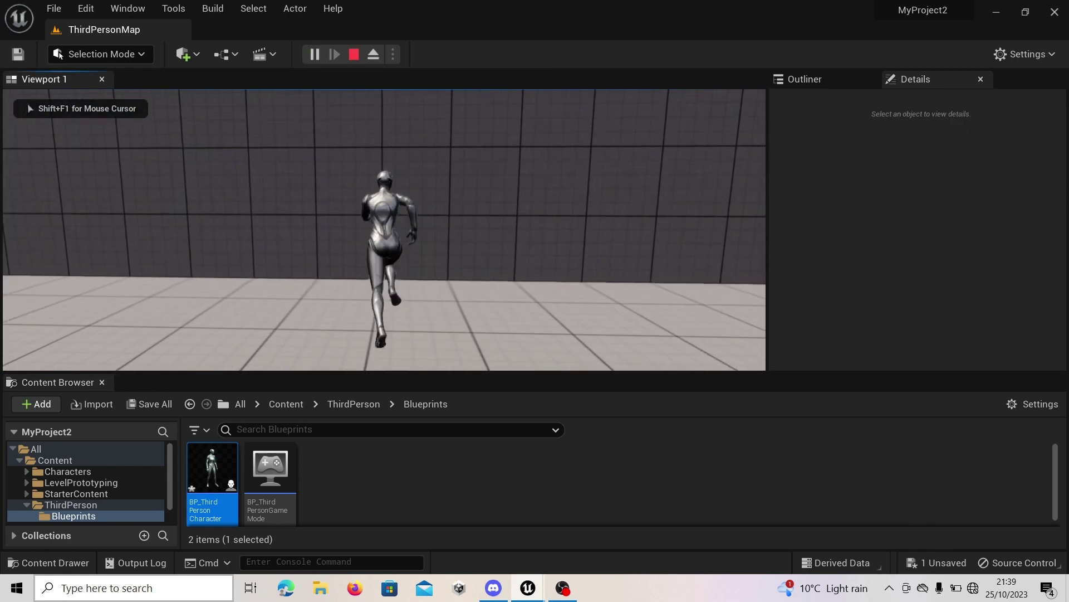
pyautogui.press('s')
pyautogui.press('w')
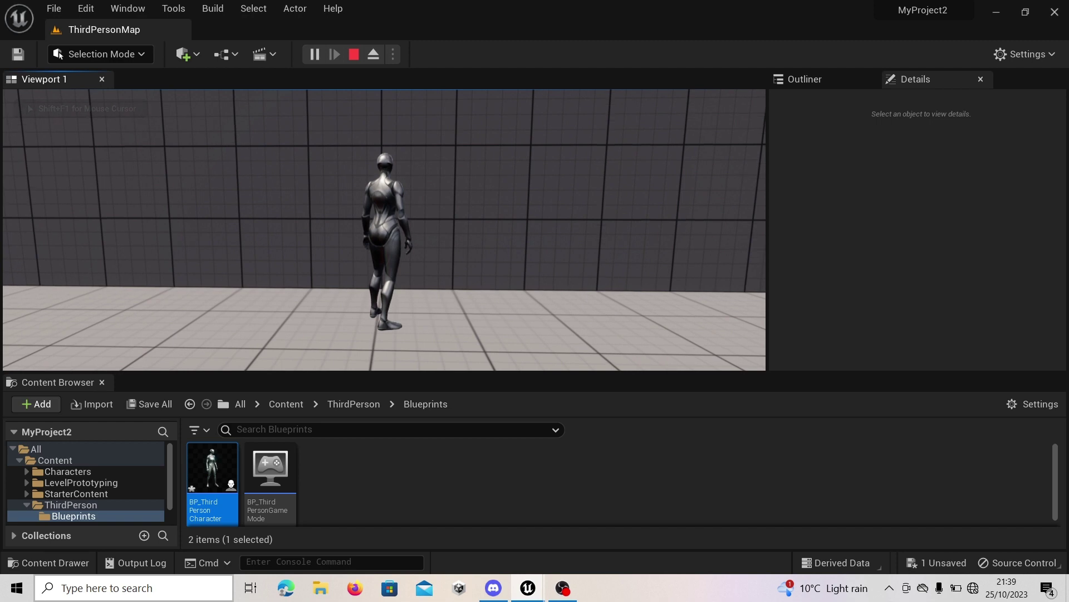